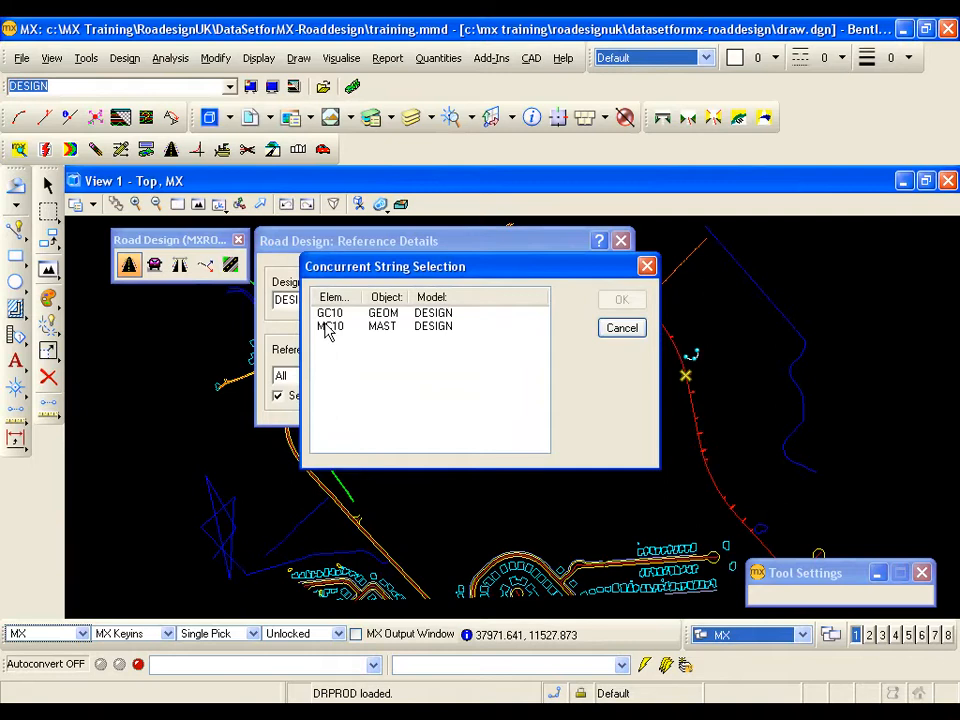
# - Take string MC10 in the DESIGN model as the reference and choose the MFW Single Two Lane 7.3m (S2) road profile
pyautogui.click(611, 302)
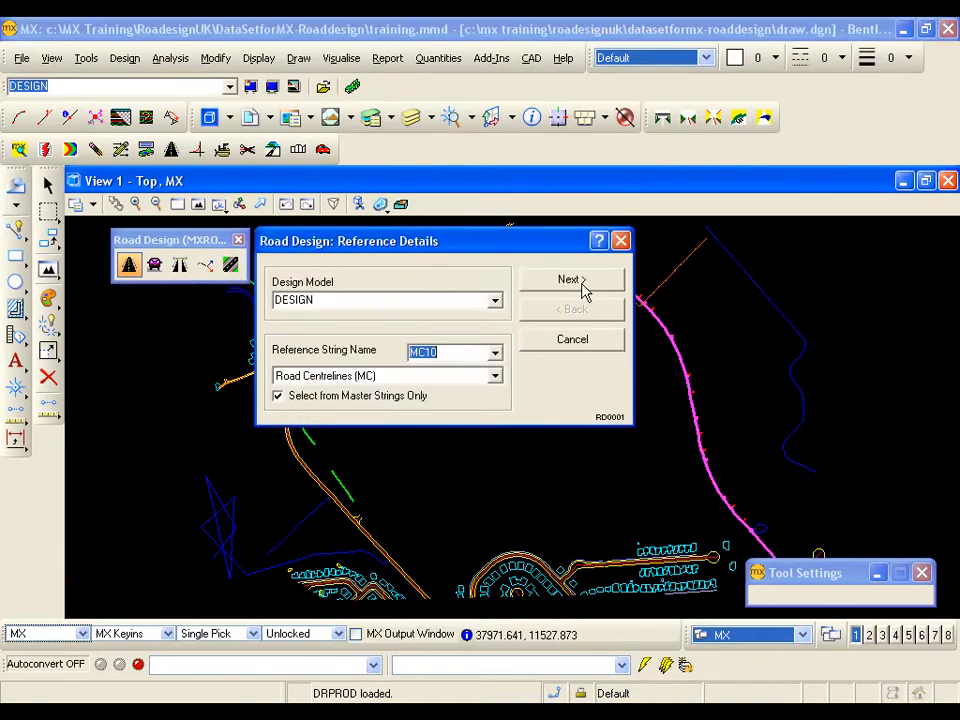
pyautogui.click(580, 280)
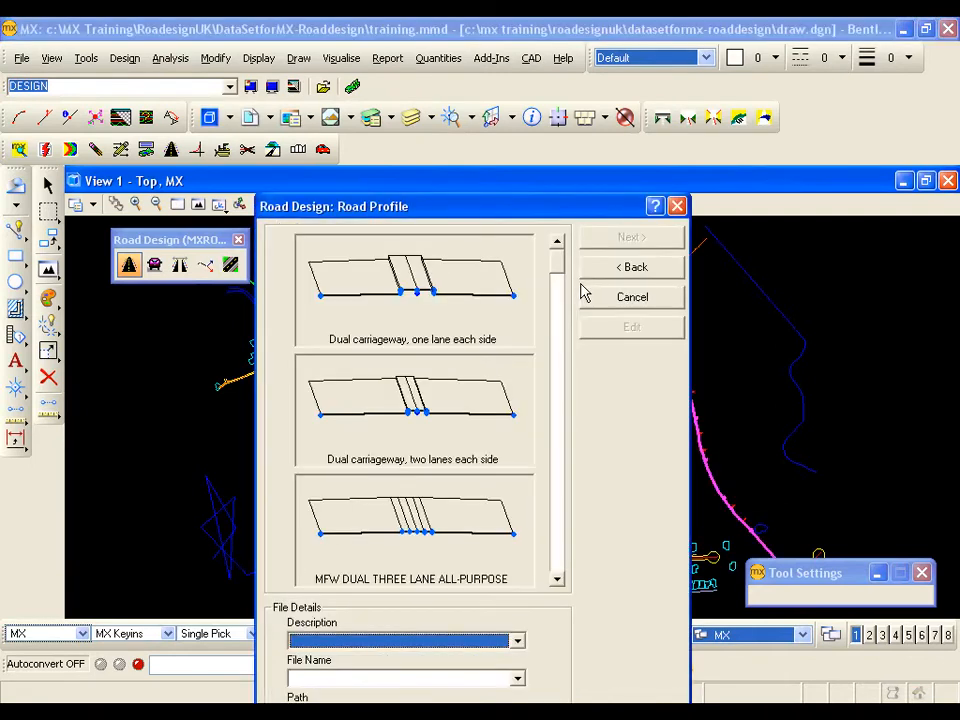
pyautogui.moveTo(557, 272); pyautogui.dragTo(560, 450)
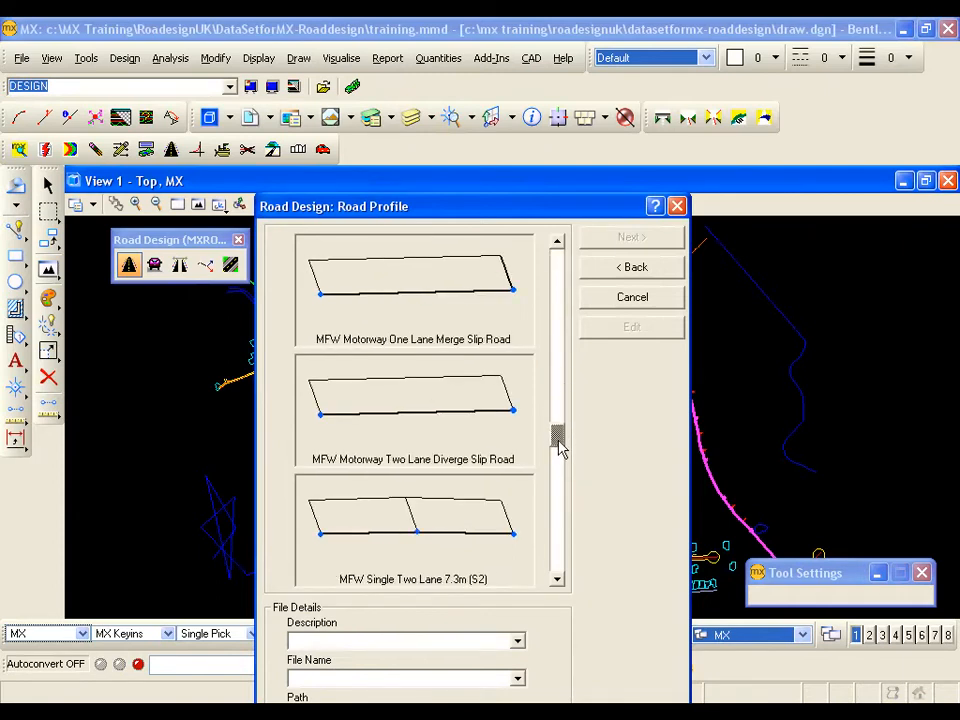
pyautogui.click(477, 531)
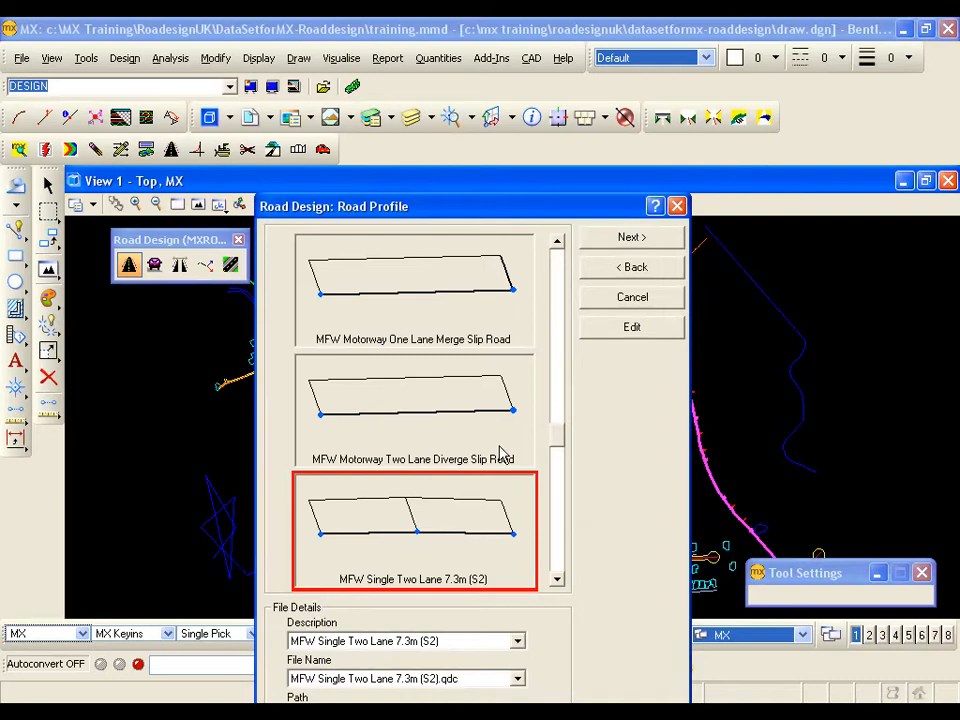
# - Edit the chosen road profile so both lane elements are 4.5 wide, and accept the design details
pyautogui.click(620, 327)
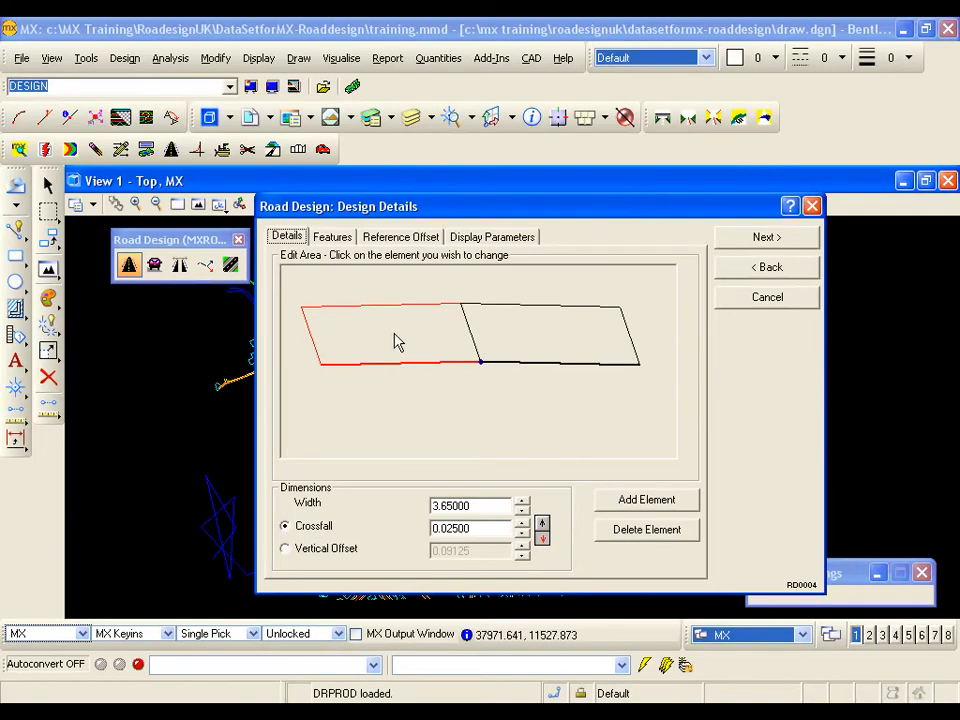
pyautogui.click(466, 505)
pyautogui.moveTo(466, 505); pyautogui.dragTo(431, 507)
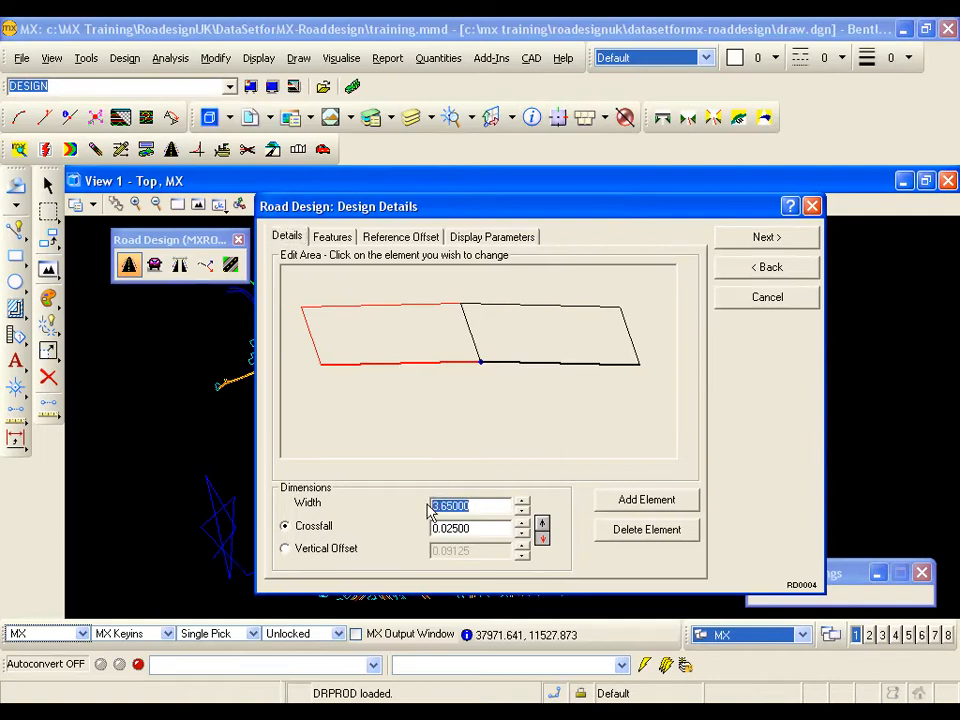
pyautogui.write('4.5')
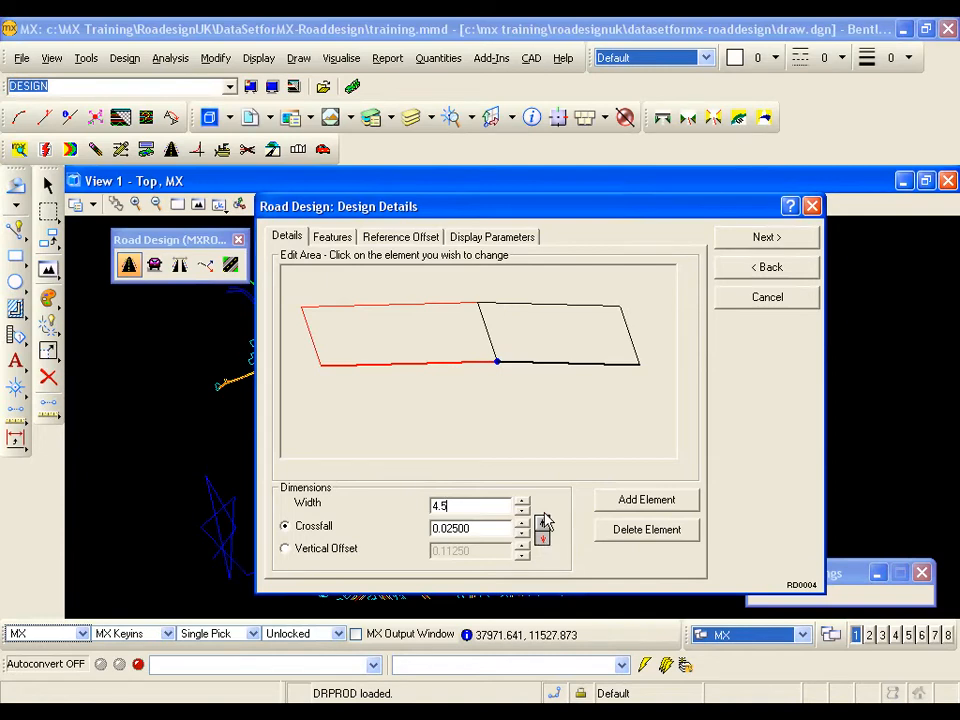
pyautogui.click(558, 360)
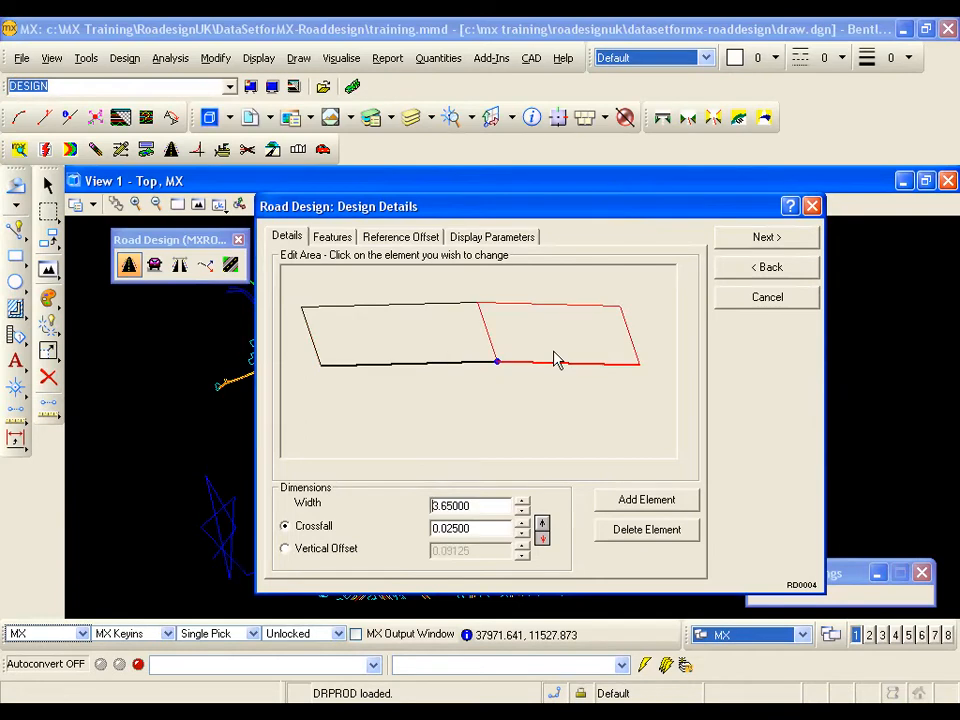
pyautogui.moveTo(475, 505); pyautogui.dragTo(430, 507)
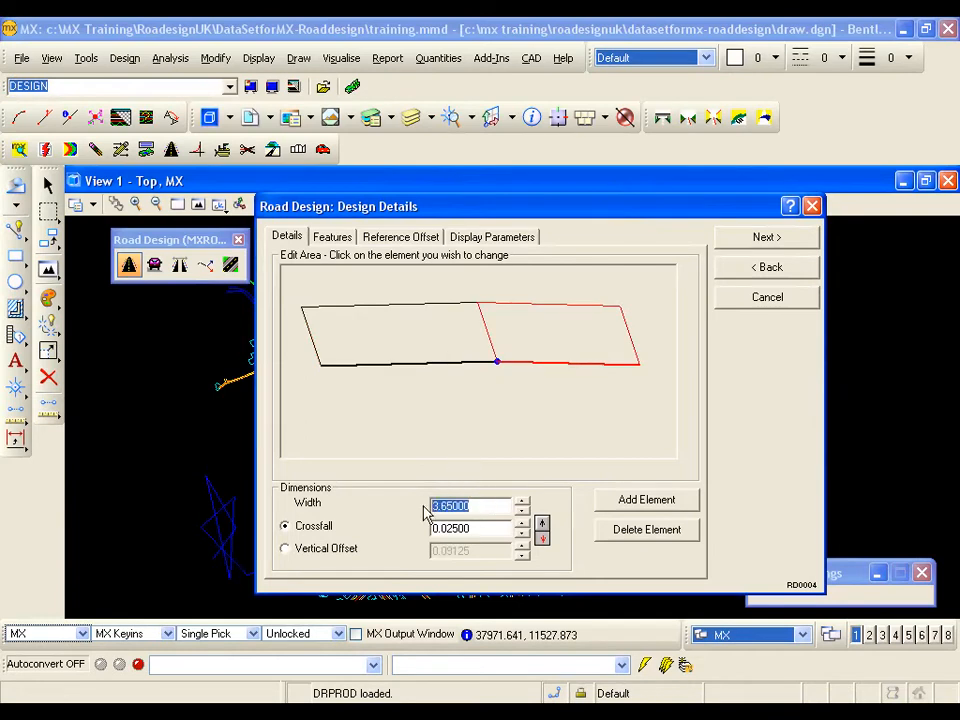
pyautogui.write('4.5')
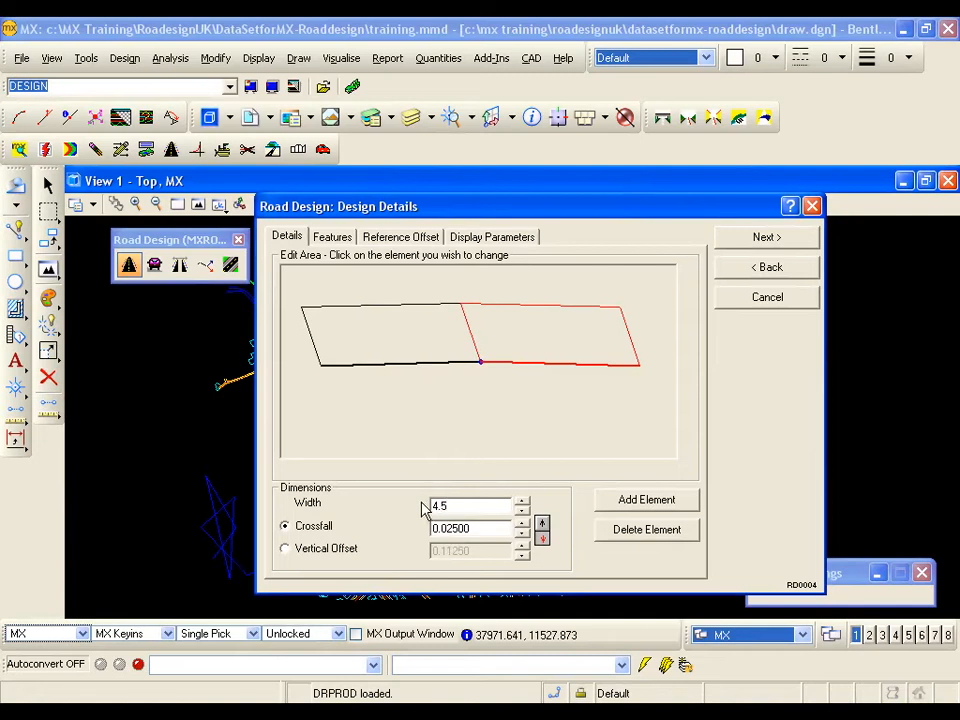
pyautogui.press('Return')
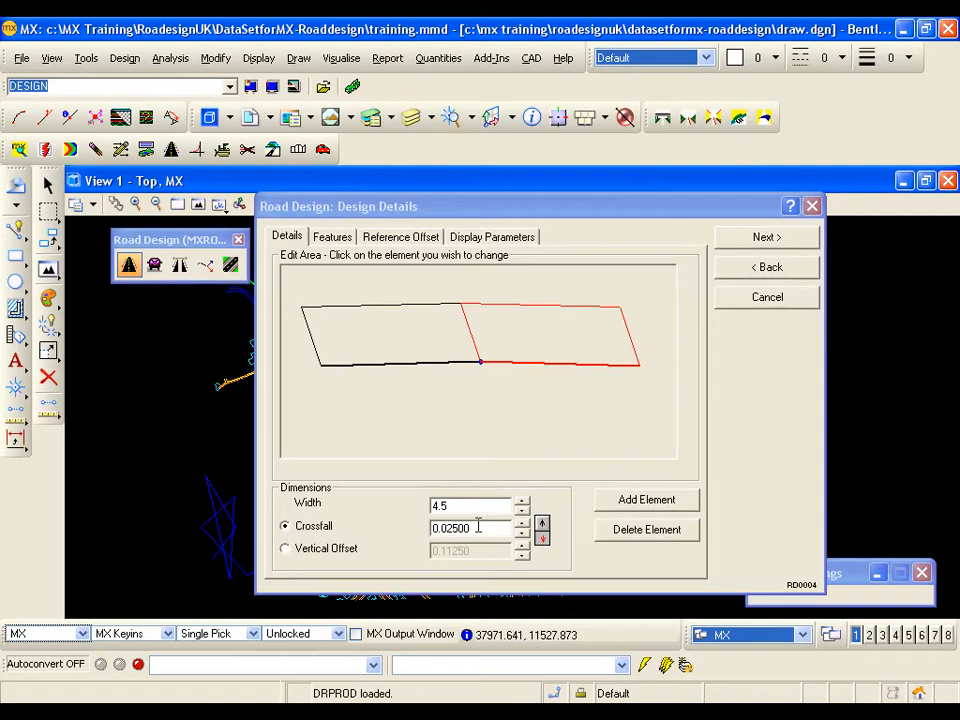
pyautogui.click(398, 244)
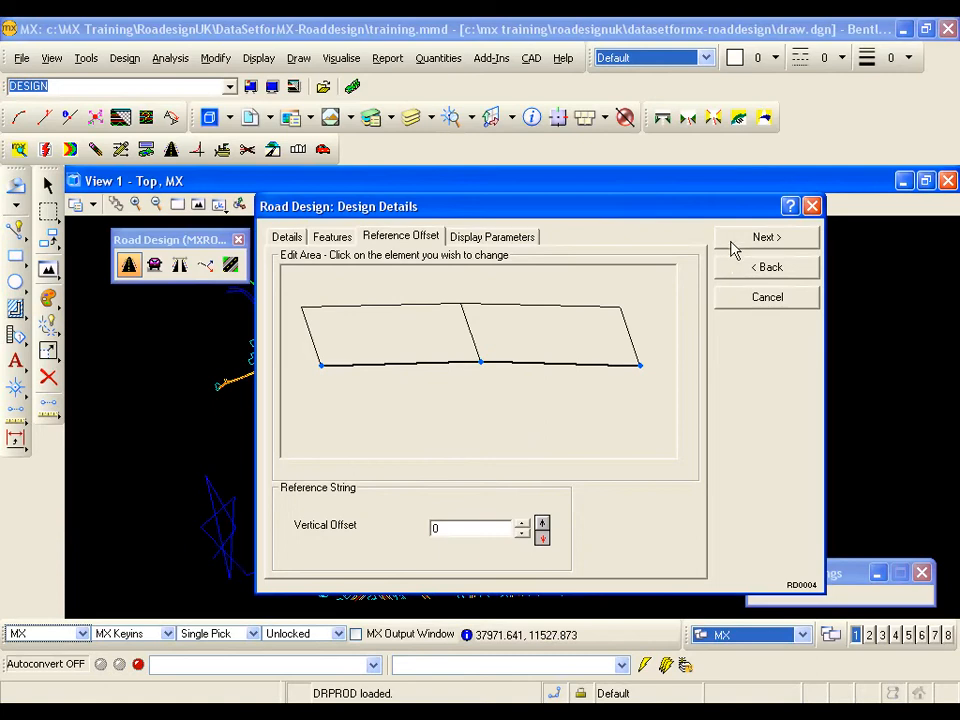
pyautogui.click(735, 245)
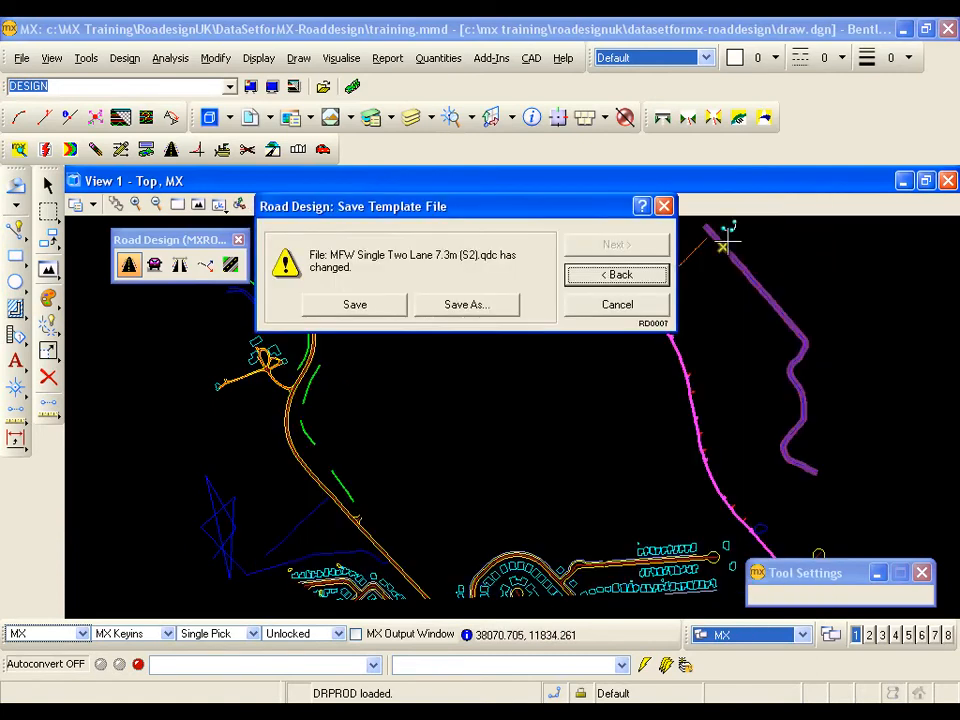
# - Start saving the changed profile as a new template with the description "Training 9m", and copy that description
pyautogui.click(458, 305)
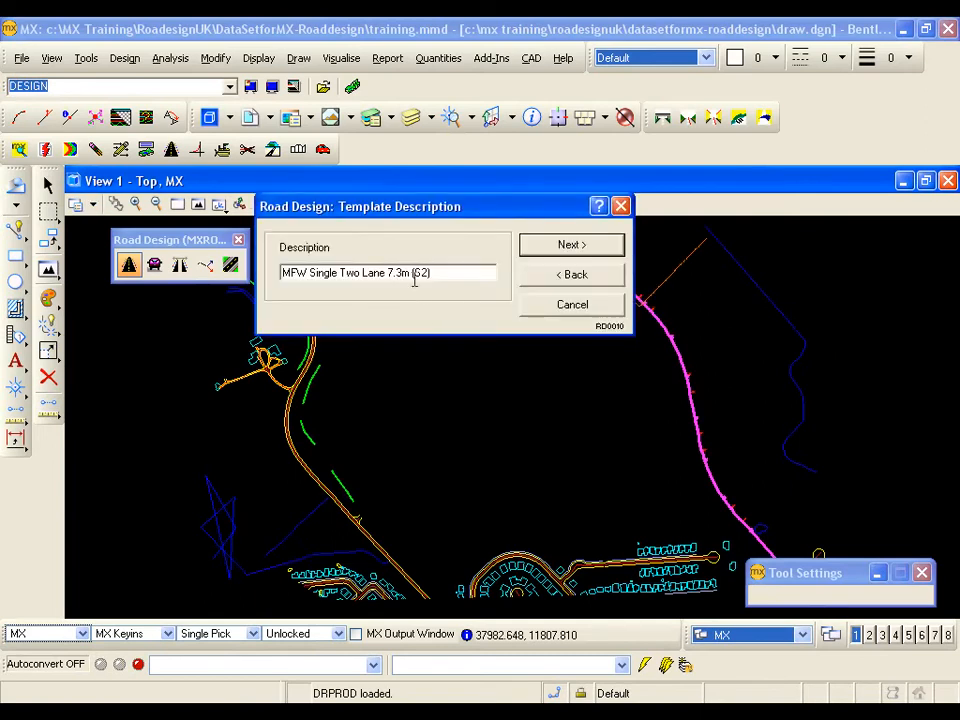
pyautogui.moveTo(435, 273); pyautogui.dragTo(282, 274)
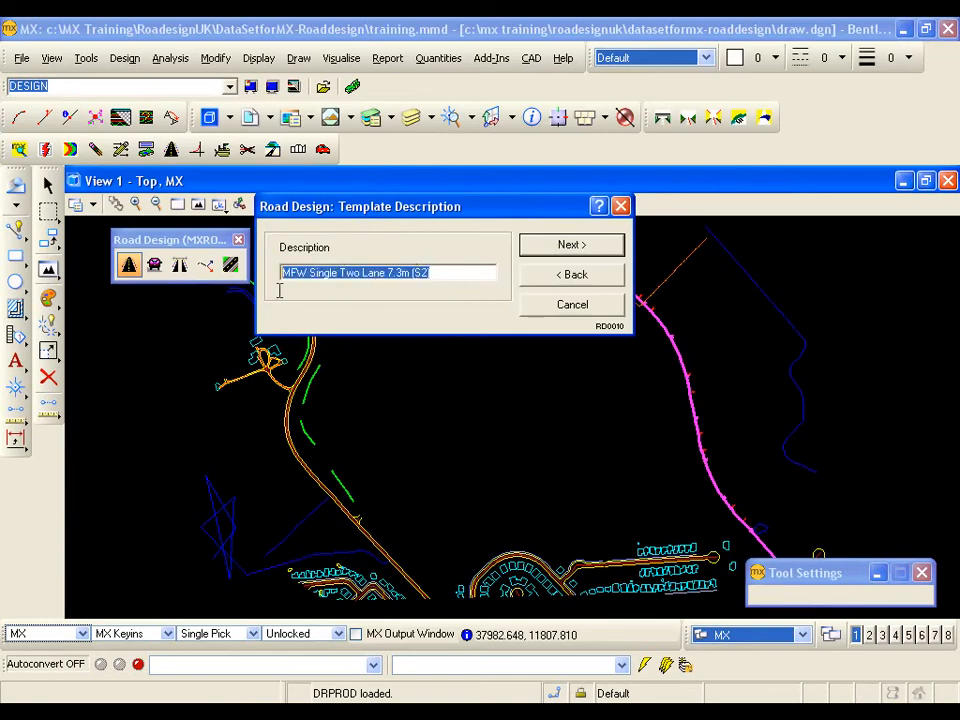
pyautogui.write('Tra')
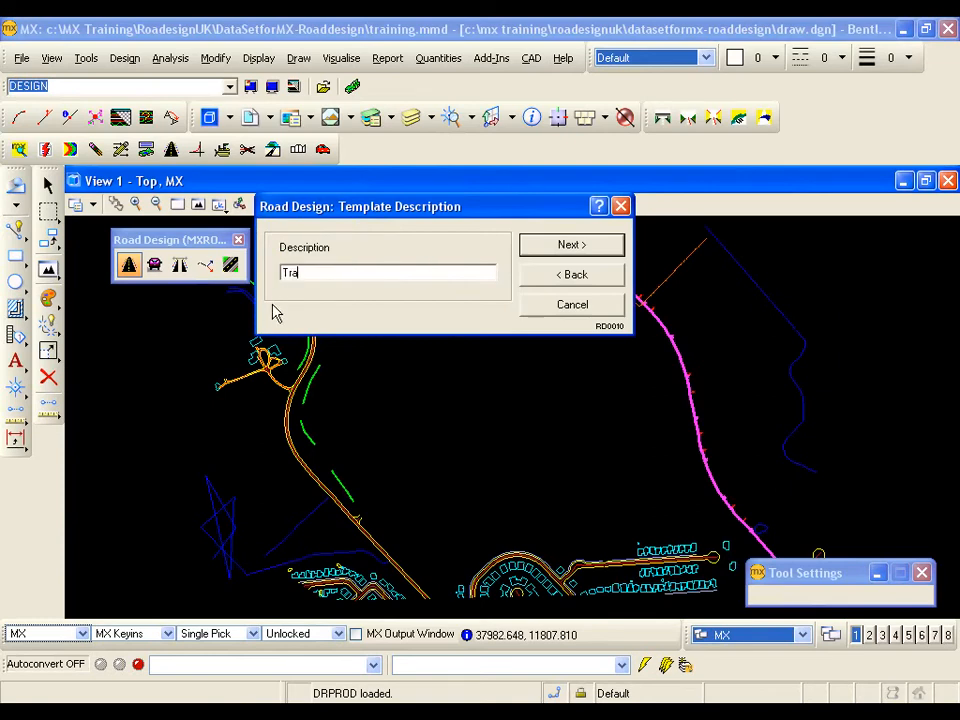
pyautogui.write('ining 9m')
pyautogui.moveTo(336, 272); pyautogui.dragTo(283, 273)
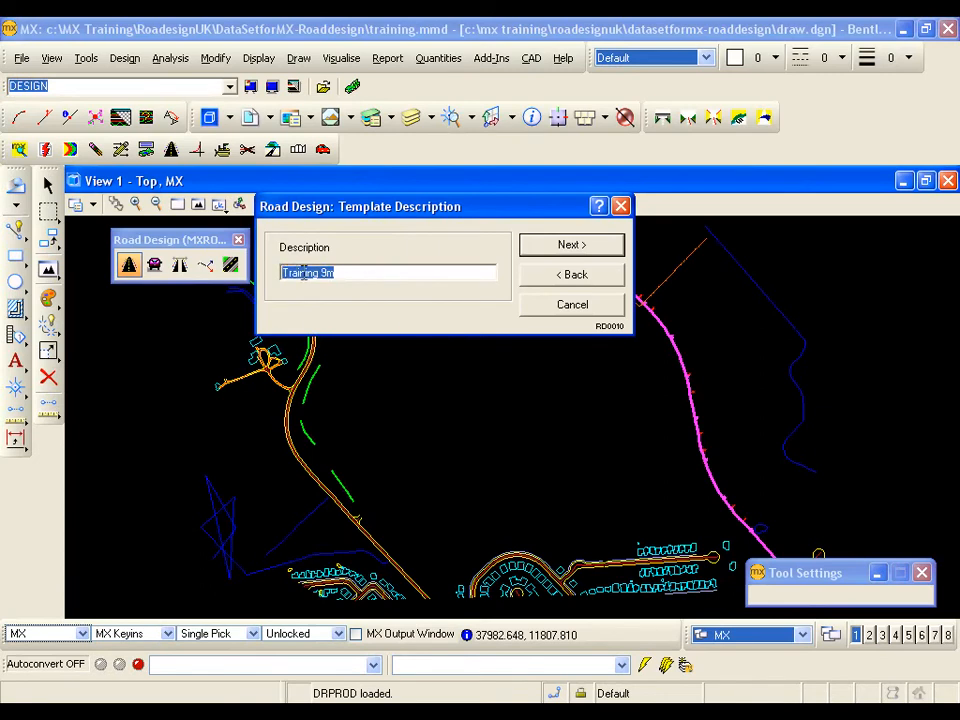
pyautogui.rightClick(305, 273)
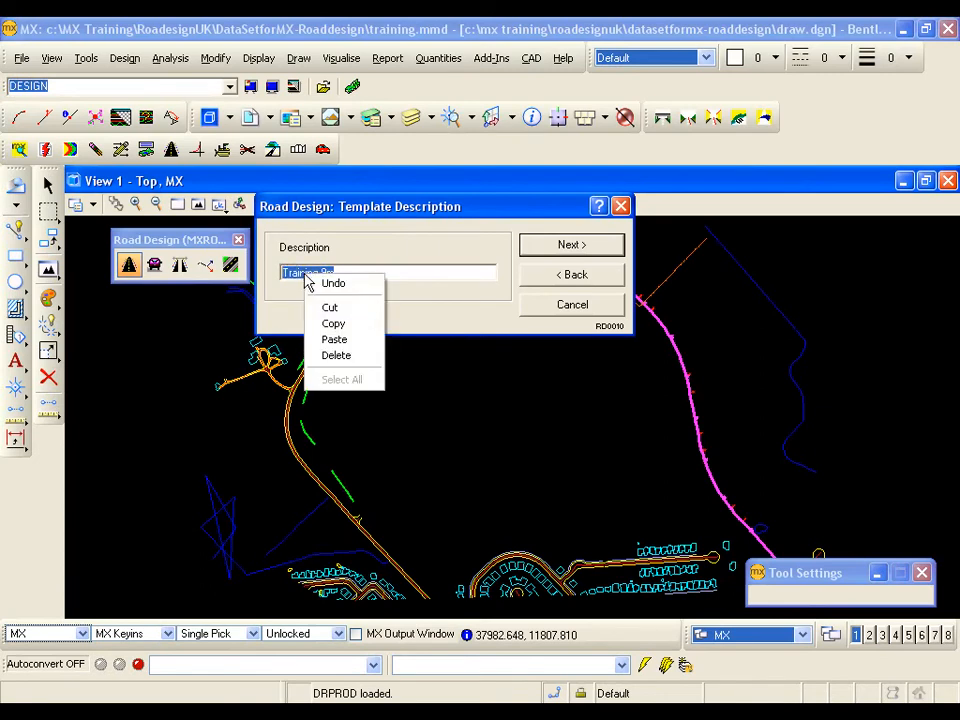
pyautogui.click(332, 325)
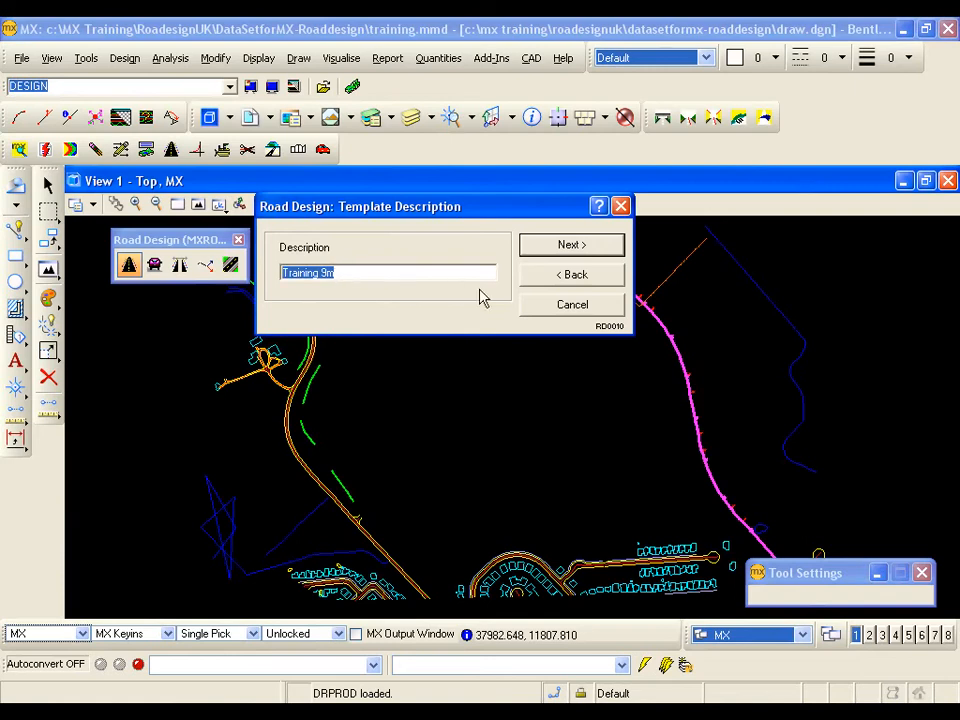
pyautogui.click(565, 250)
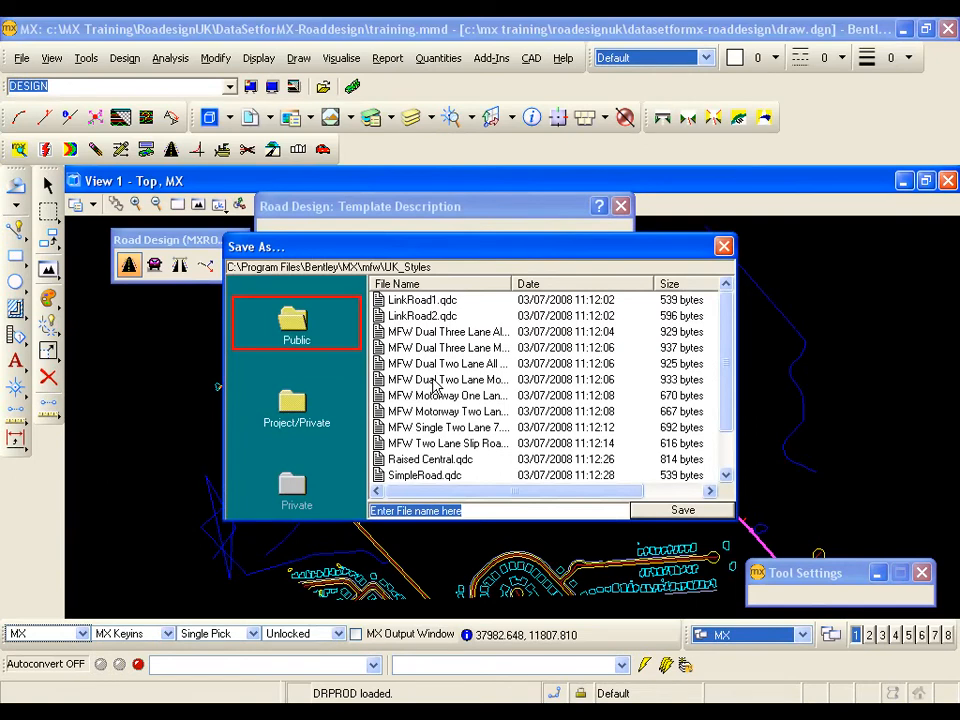
# - Save the template file in the Project/Private styles folder under the copied name "Training 9m"
pyautogui.click(293, 408)
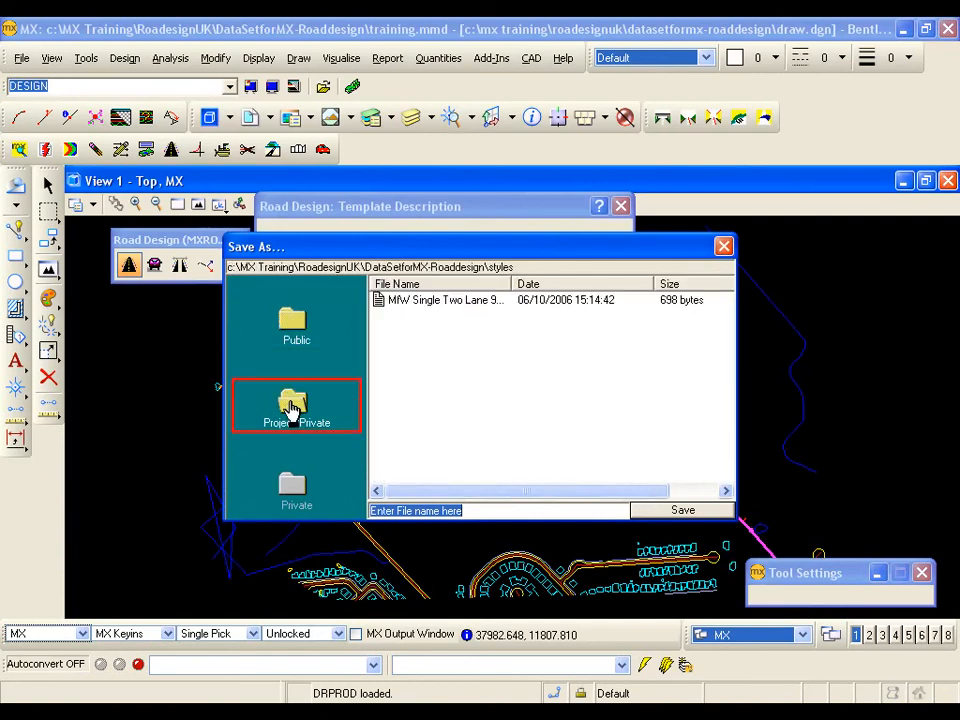
pyautogui.rightClick(434, 512)
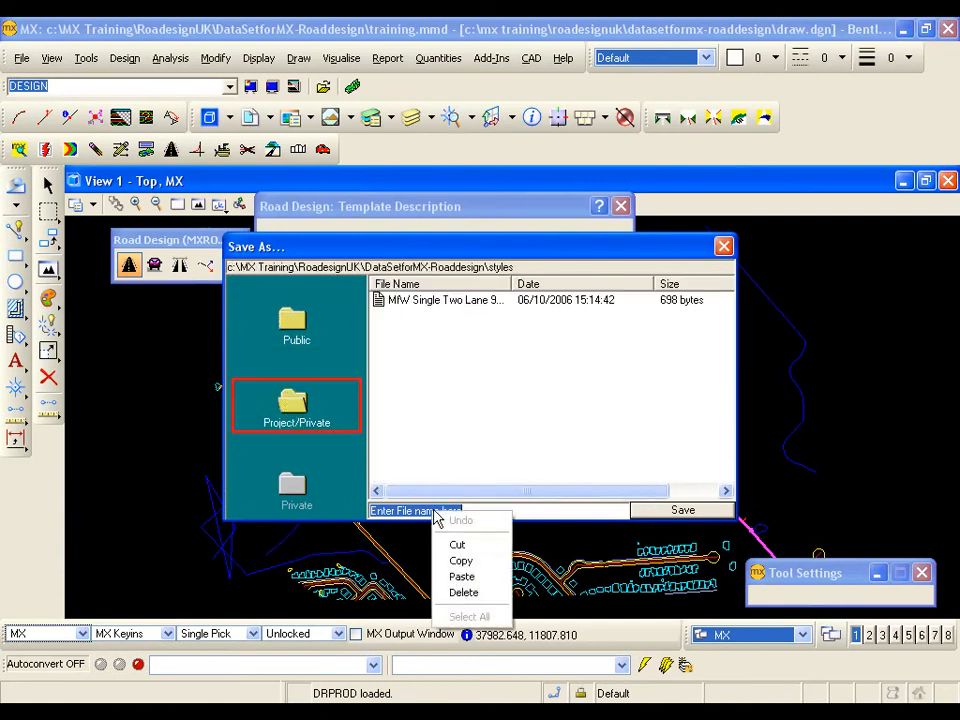
pyautogui.click(462, 576)
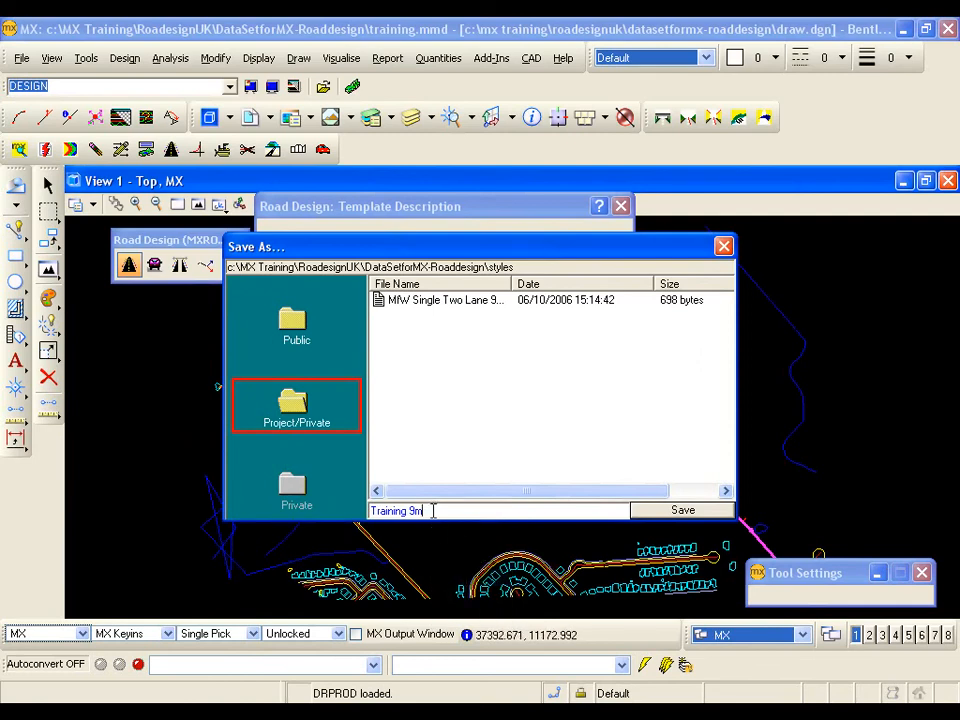
pyautogui.click(643, 510)
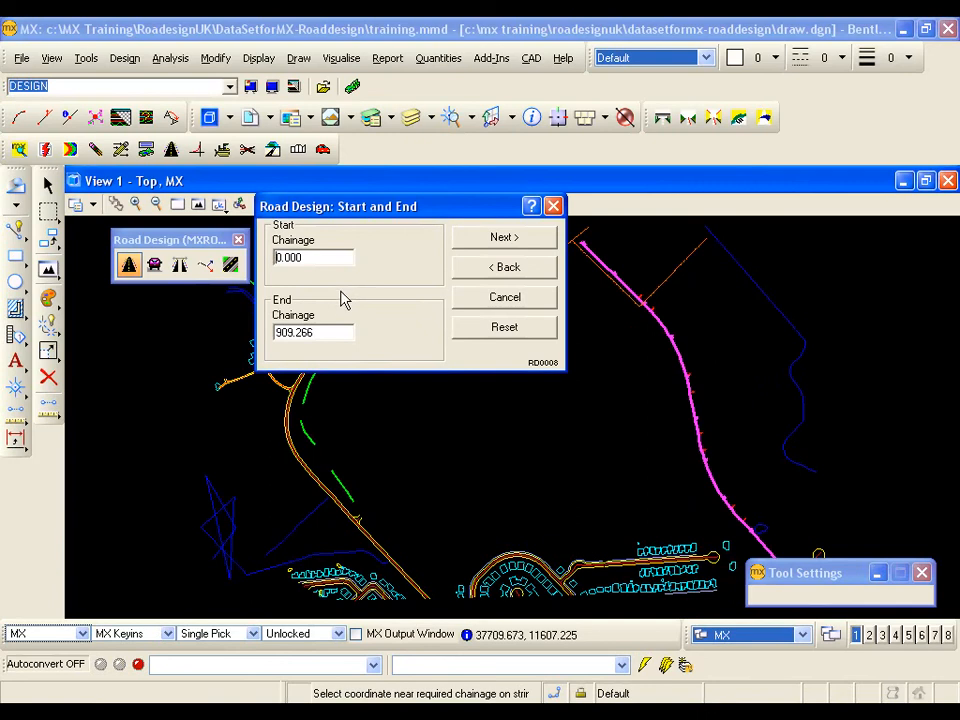
# - Create the carriageway along the reference string from chainage 0.000 to 909.266, inspect its edges and finish the road design
pyautogui.click(486, 240)
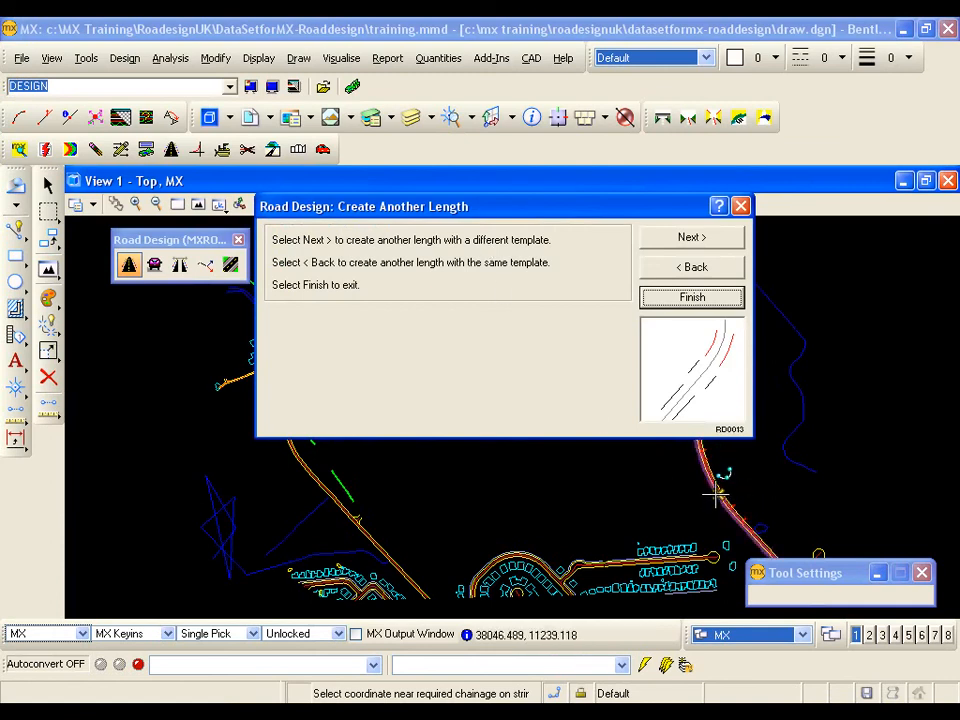
pyautogui.moveTo(716, 494)
pyautogui.mouseDown(button='middle')
pyautogui.moveTo(853, 463)
pyautogui.moveTo(851, 420)
pyautogui.mouseUp(button='middle')
pyautogui.scroll(5, 842, 386)
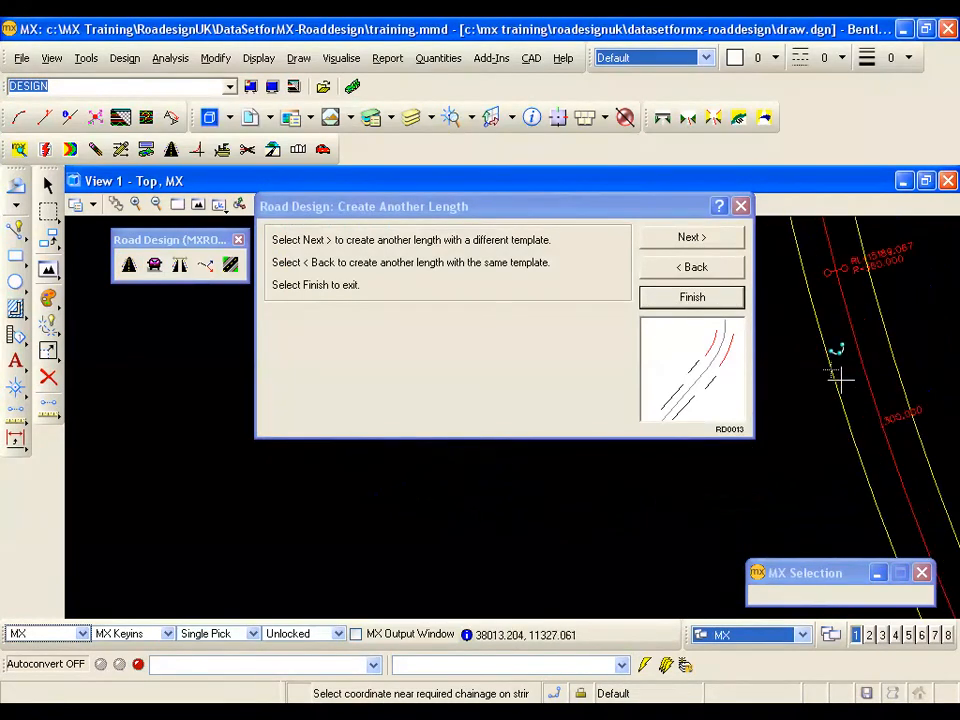
pyautogui.moveTo(836, 364); pyautogui.dragTo(822, 403, button='middle')
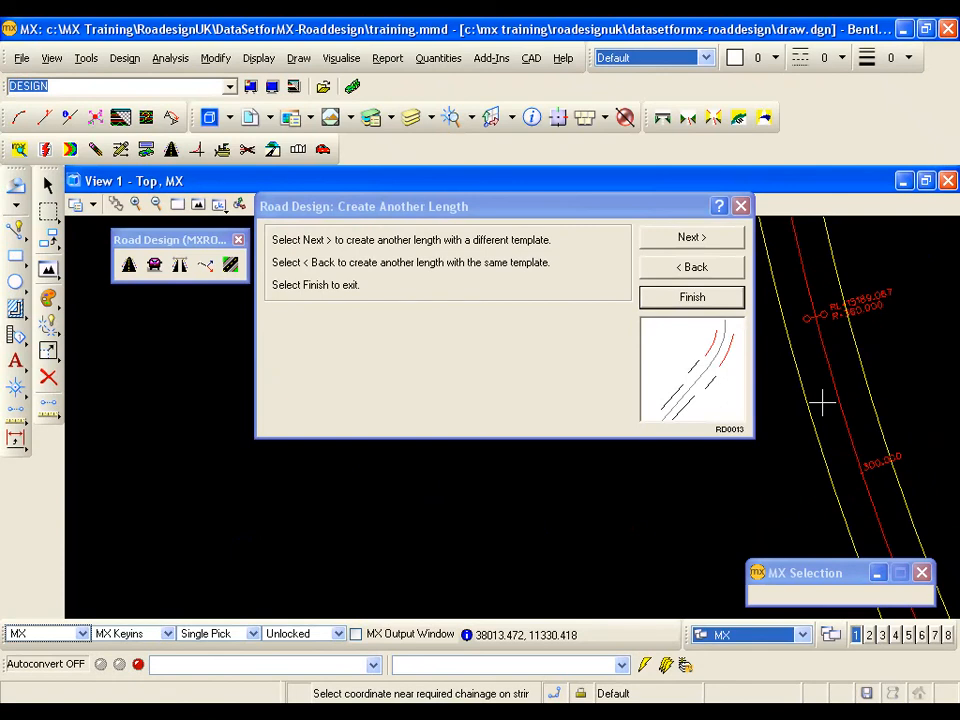
pyautogui.click(482, 217)
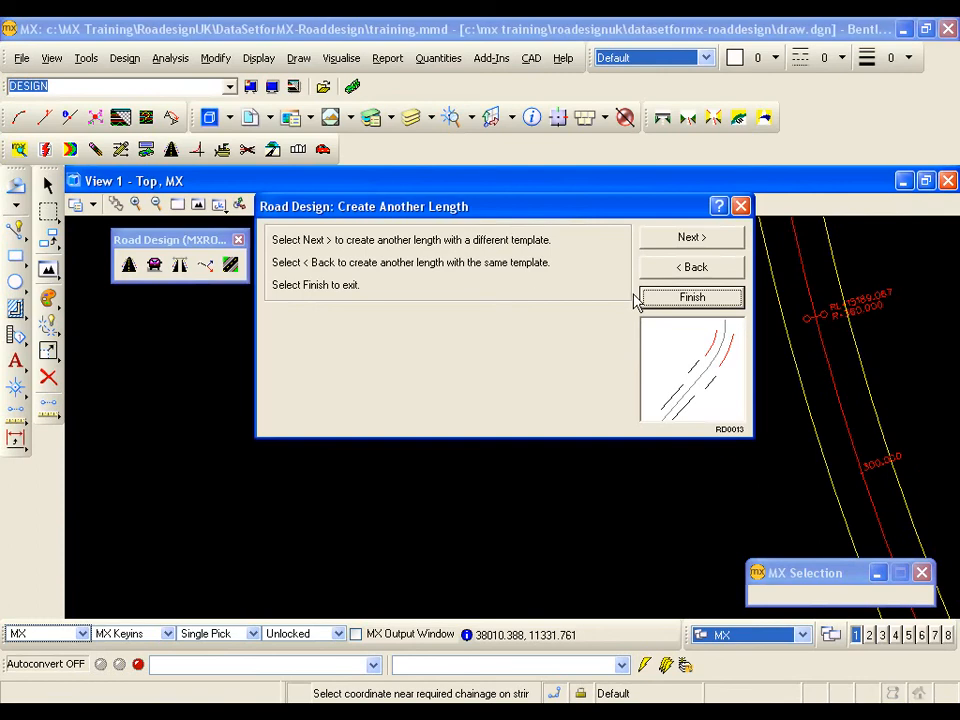
pyautogui.click(688, 310)
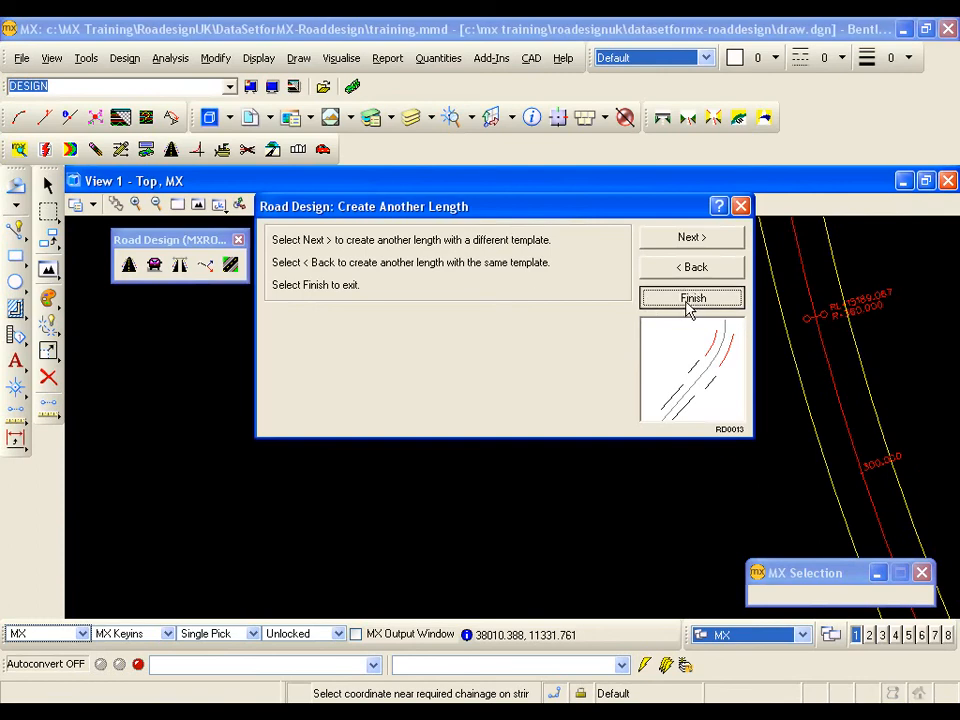